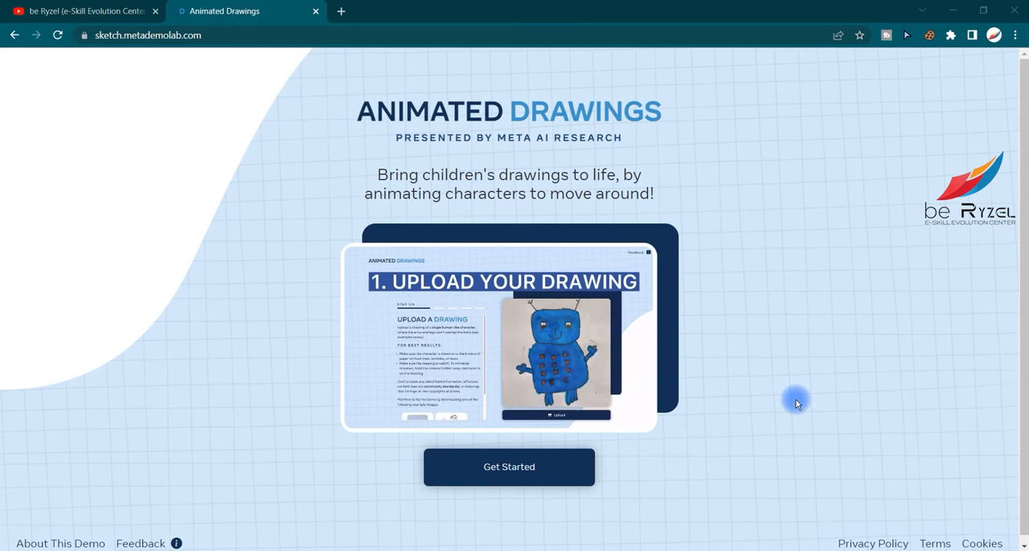
{"action": "left_click_drag", "start_coordinate": [483, 120], "coordinate": [521, 159]}
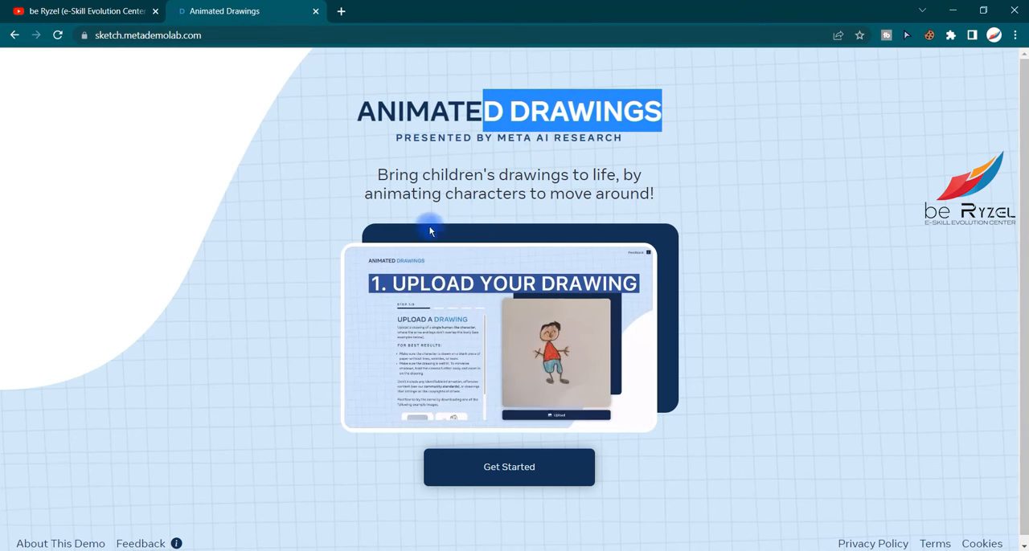
{"action": "left_click", "coordinate": [230, 36]}
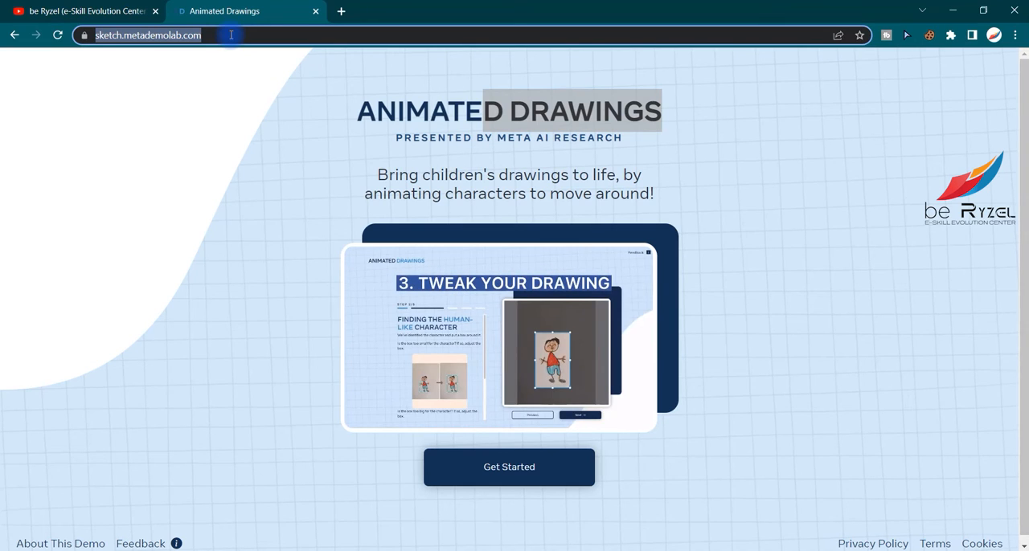
{"action": "left_click", "coordinate": [231, 35]}
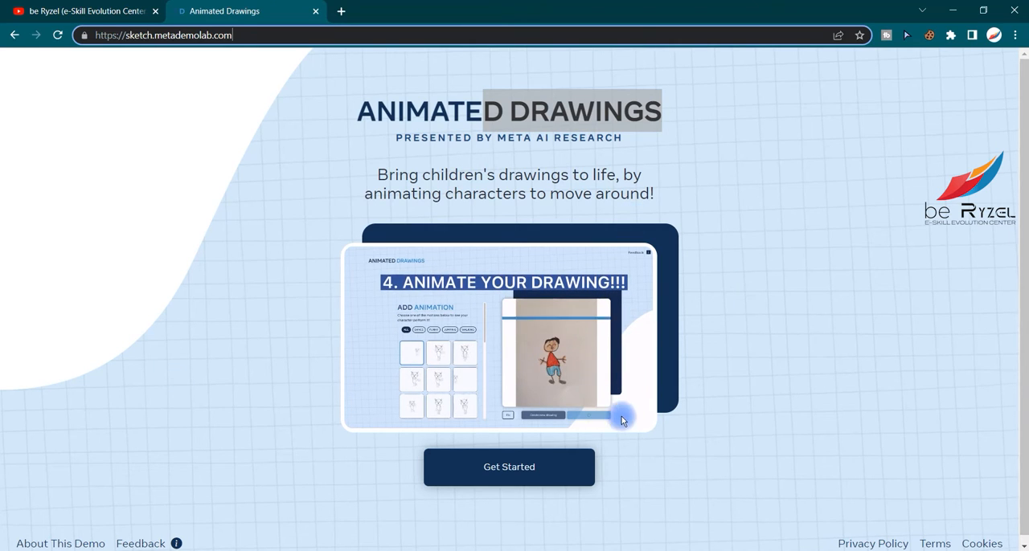
{"action": "left_click", "coordinate": [540, 466]}
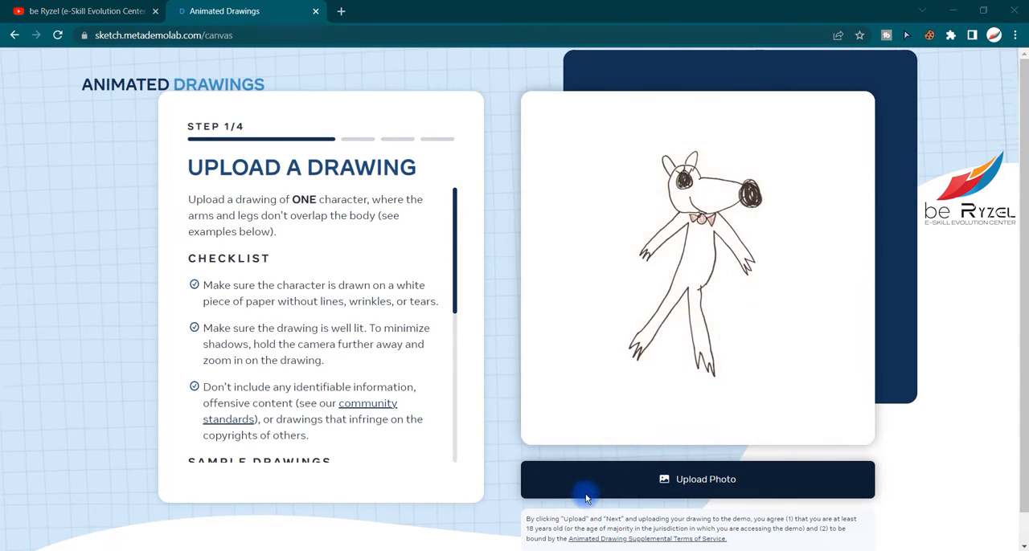
{"action": "left_click", "coordinate": [587, 488]}
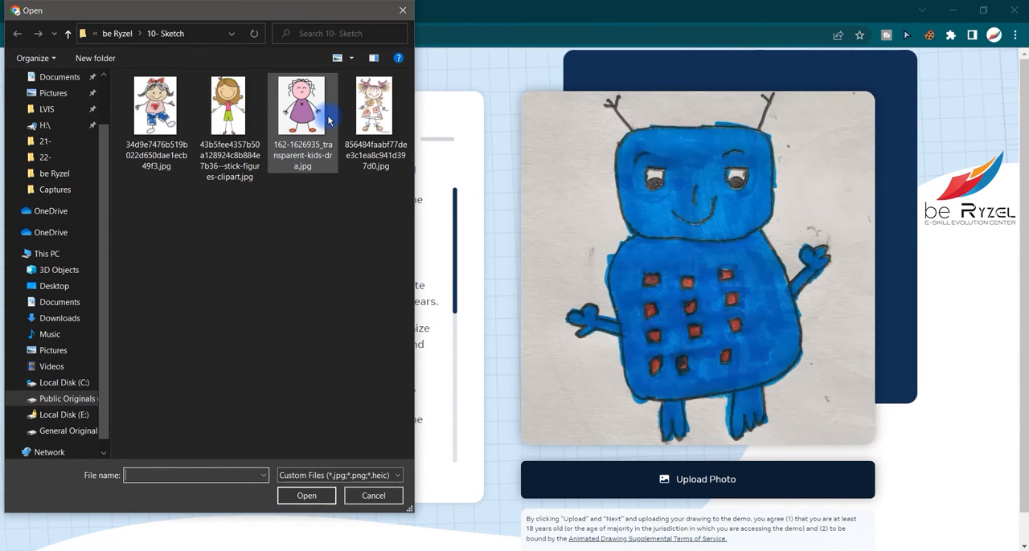
{"action": "left_click", "coordinate": [311, 165]}
{"action": "double_click", "coordinate": [309, 141]}
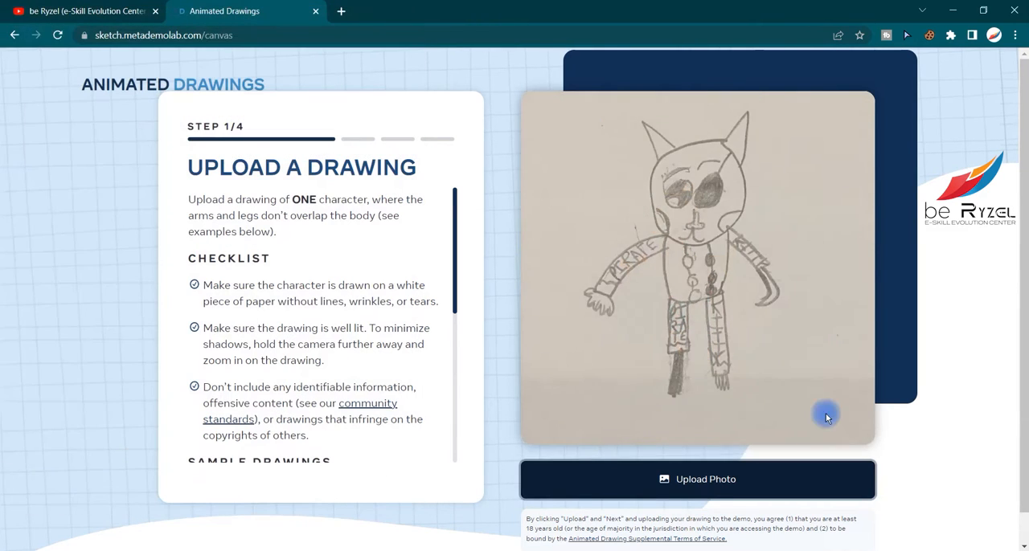
{"action": "left_click", "coordinate": [740, 472]}
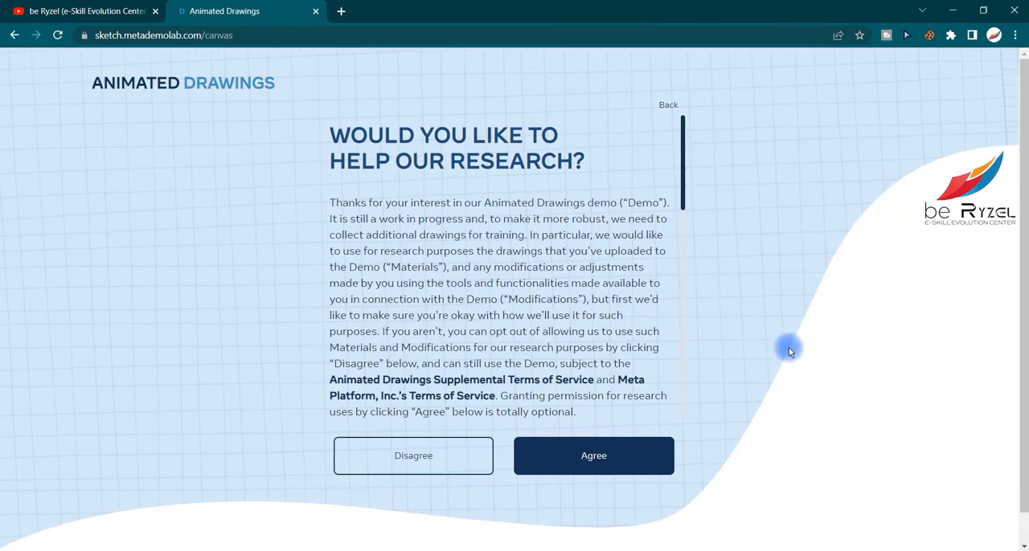
{"action": "left_click", "coordinate": [638, 451]}
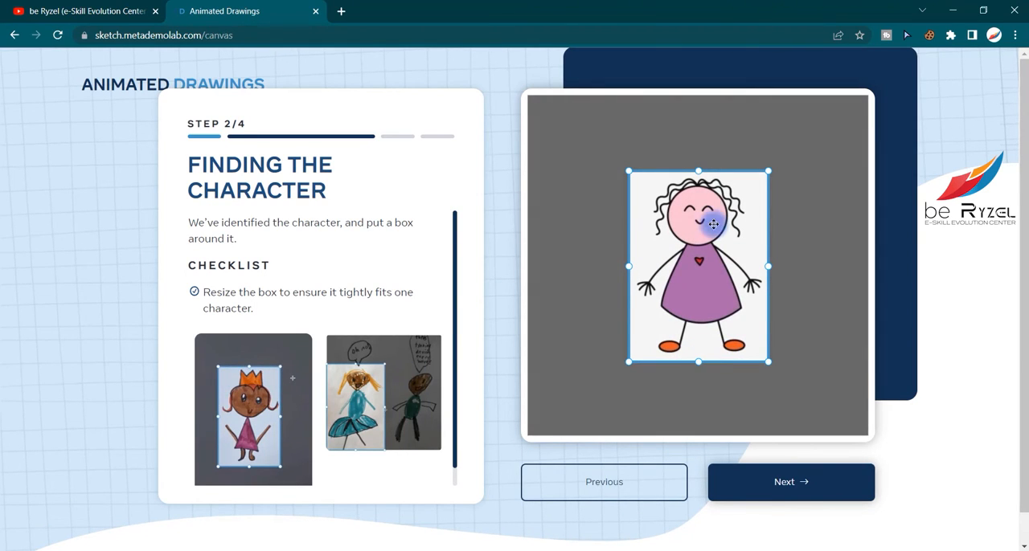
Tighten the bounding box around the girl in the purple dress at the sides and feet, and accept it
{"action": "left_click_drag", "start_coordinate": [631, 266], "coordinate": [632, 266]}
{"action": "left_click_drag", "start_coordinate": [699, 364], "coordinate": [700, 358]}
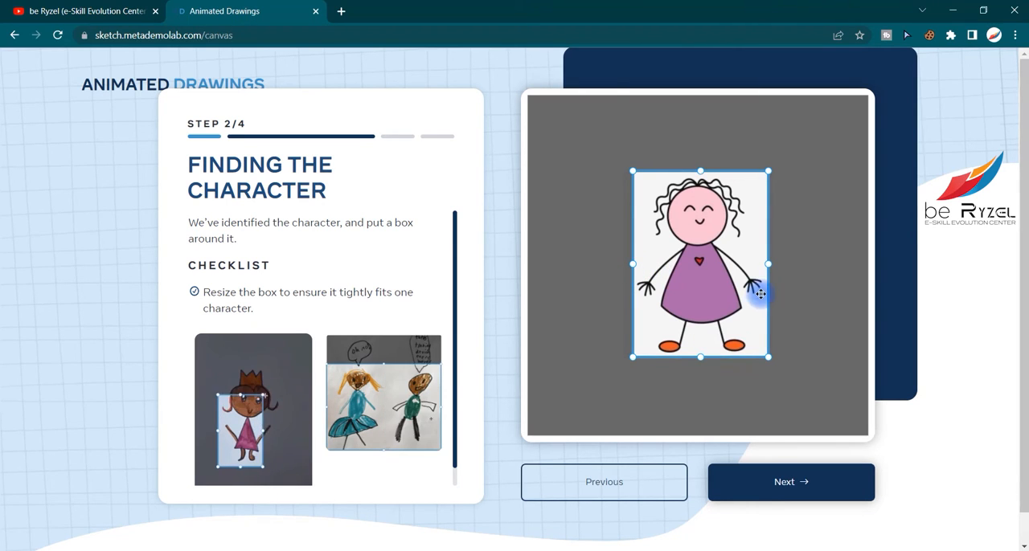
{"action": "left_click", "coordinate": [799, 485]}
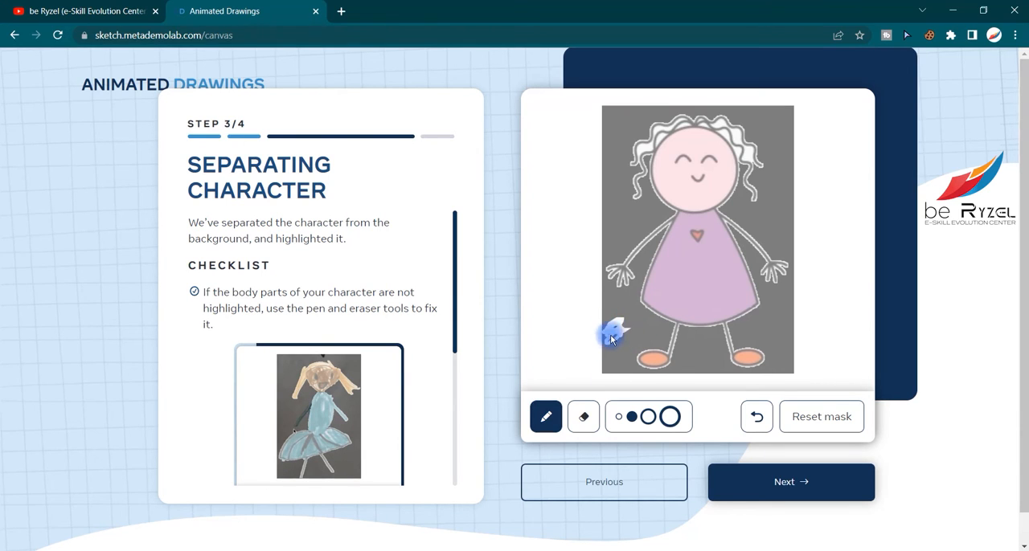
Select the eraser at its largest size for the character mask, and accept the mask and the detected joints unchanged
{"action": "left_click", "coordinate": [583, 413]}
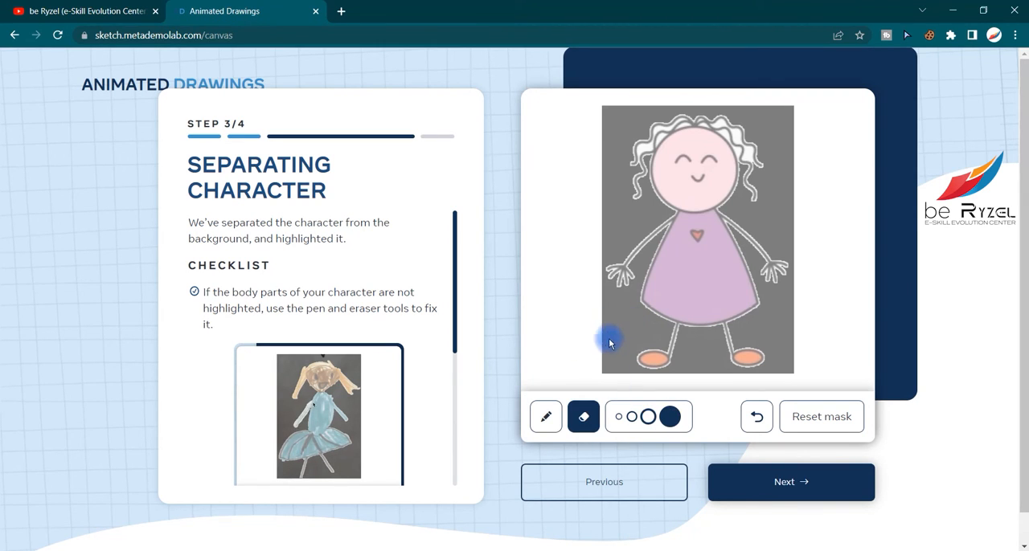
{"action": "left_click", "coordinate": [749, 482]}
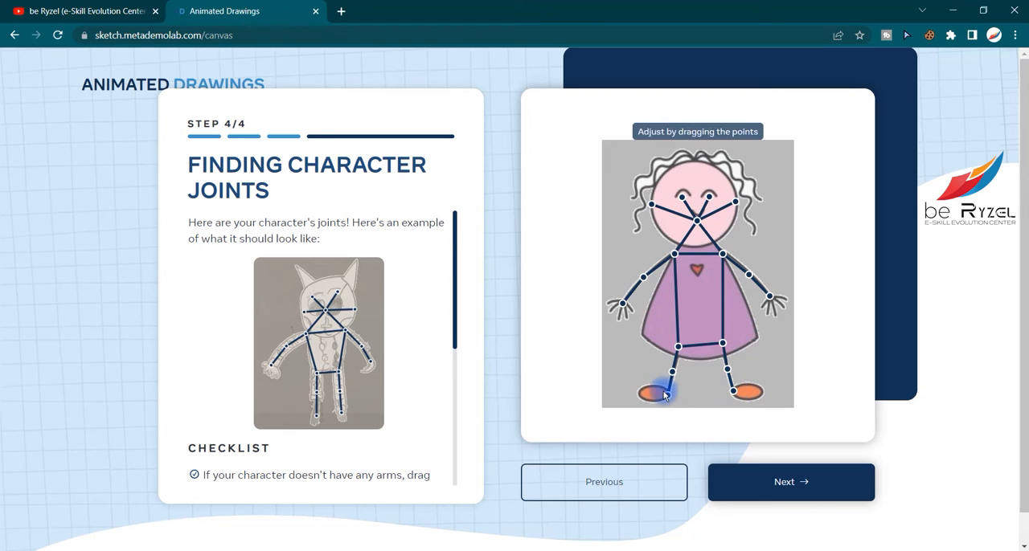
{"action": "left_click", "coordinate": [757, 473]}
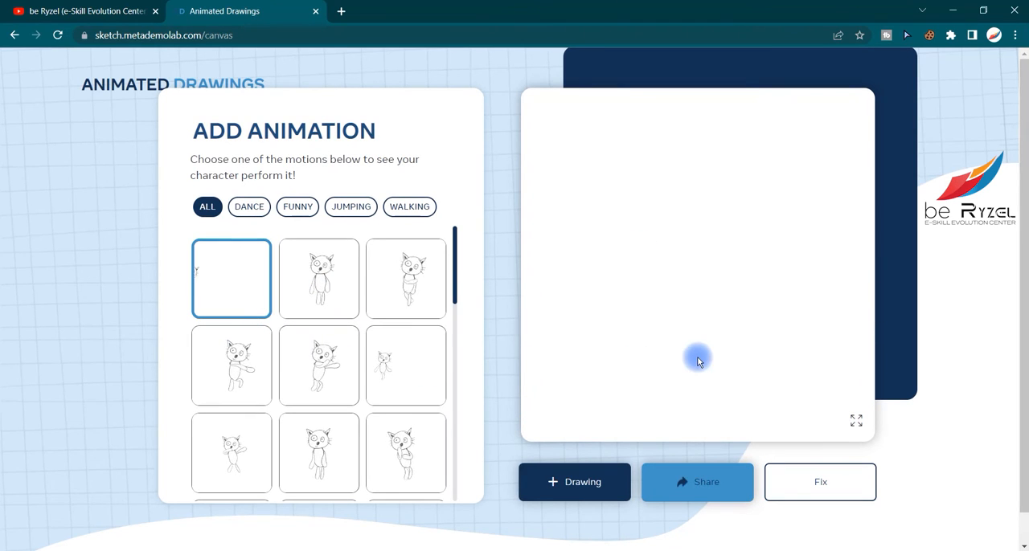
Apply the waving motion to the girl in the purple dress and download the full-screen animation as a video
{"action": "left_click", "coordinate": [237, 277]}
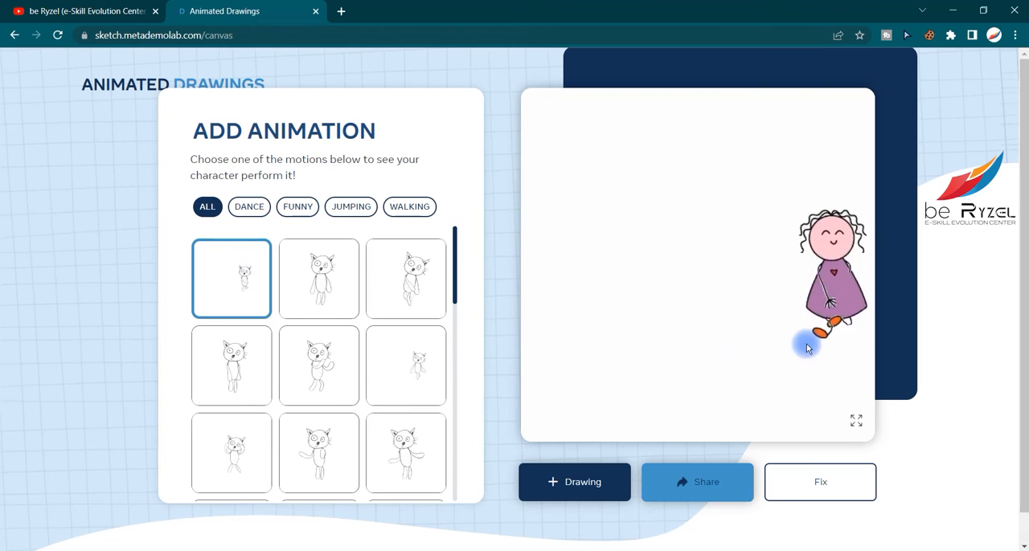
{"action": "left_click", "coordinate": [339, 313]}
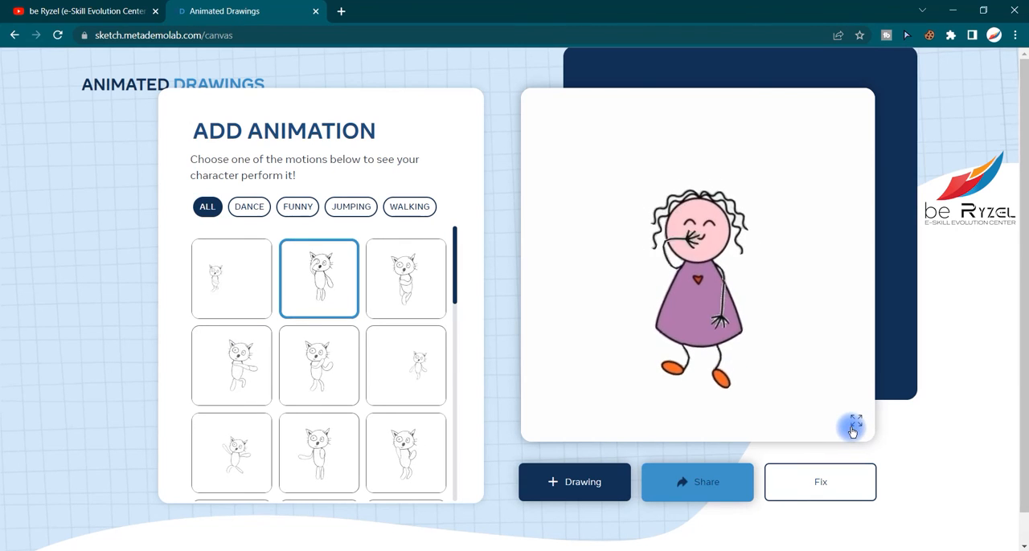
{"action": "left_click", "coordinate": [854, 426]}
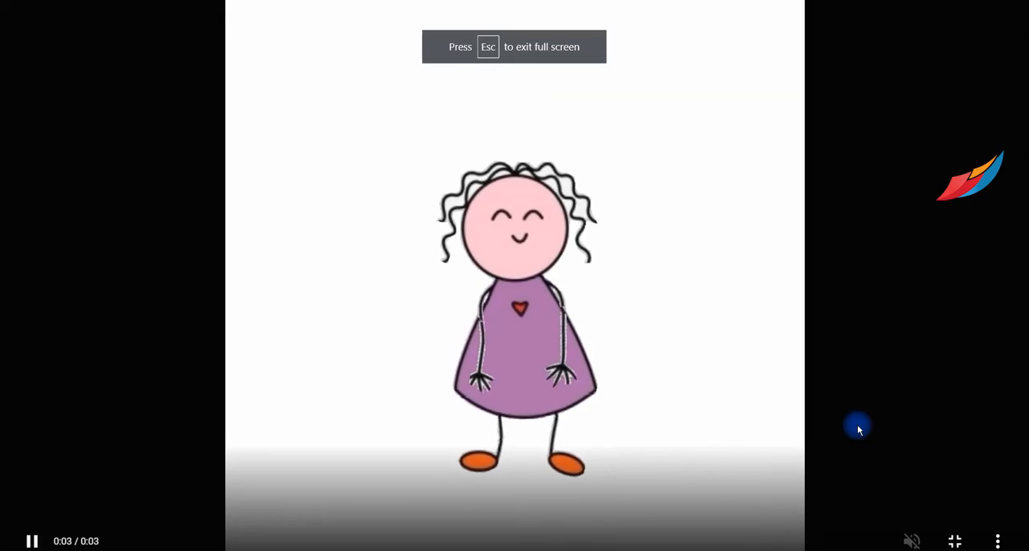
{"action": "left_click", "coordinate": [997, 540]}
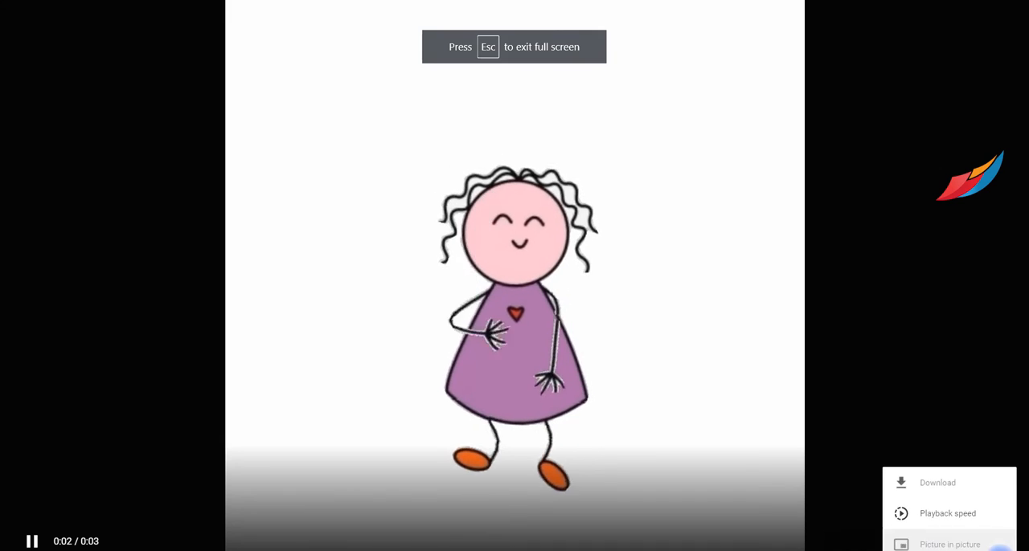
{"action": "left_click", "coordinate": [937, 483]}
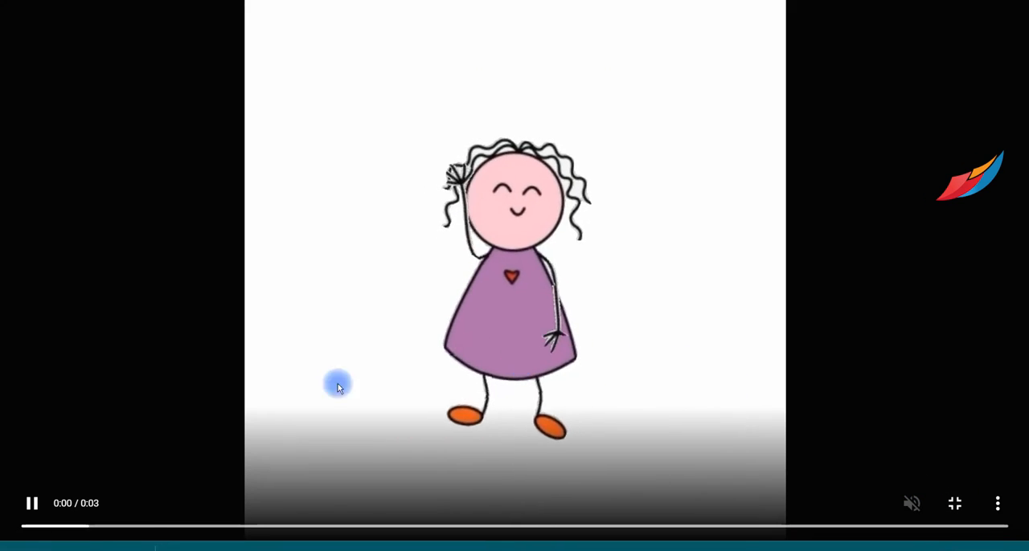
{"action": "key", "text": "Escape"}
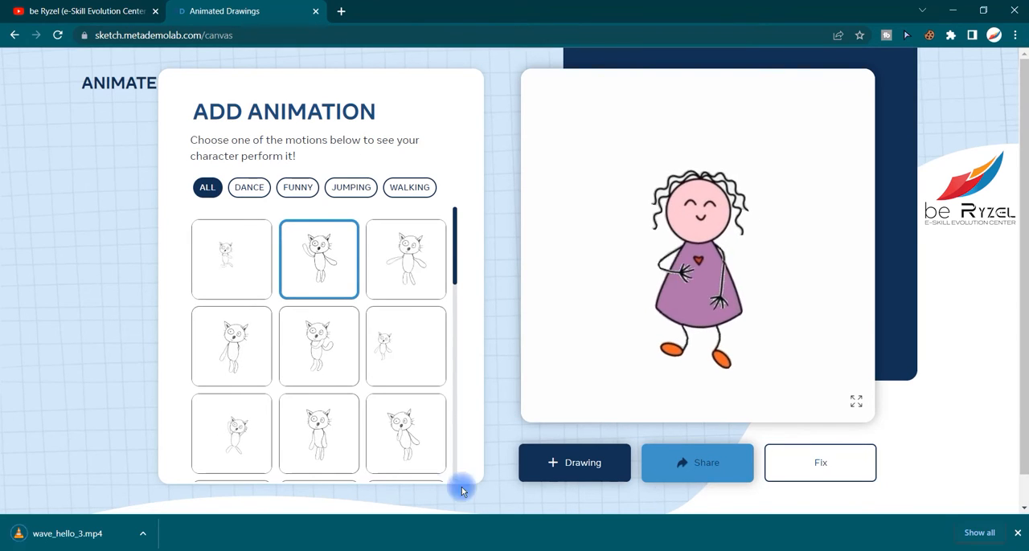
Open the downloaded wave_hello_3.mp4 in VLC media player and watch it
{"action": "left_click", "coordinate": [57, 531]}
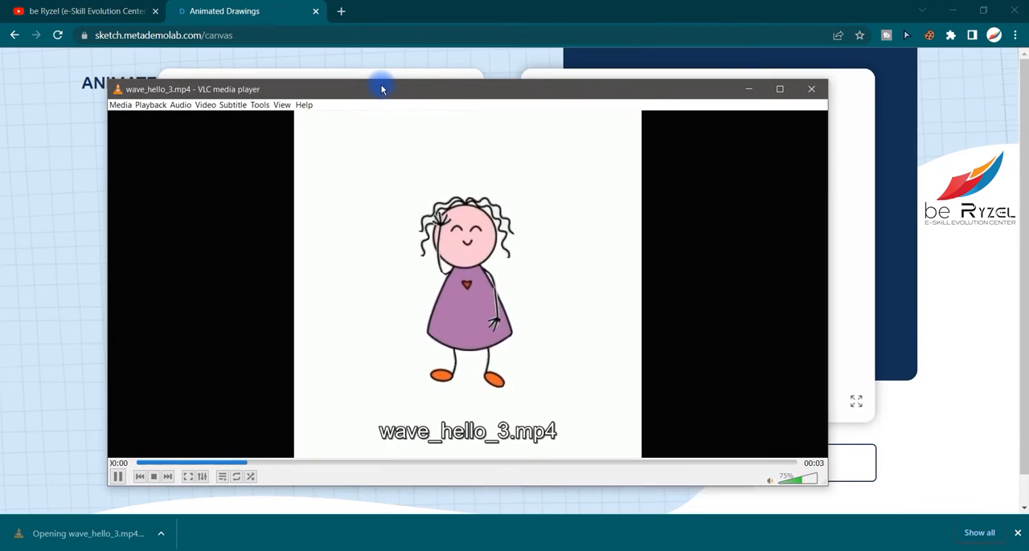
{"action": "double_click", "coordinate": [381, 85]}
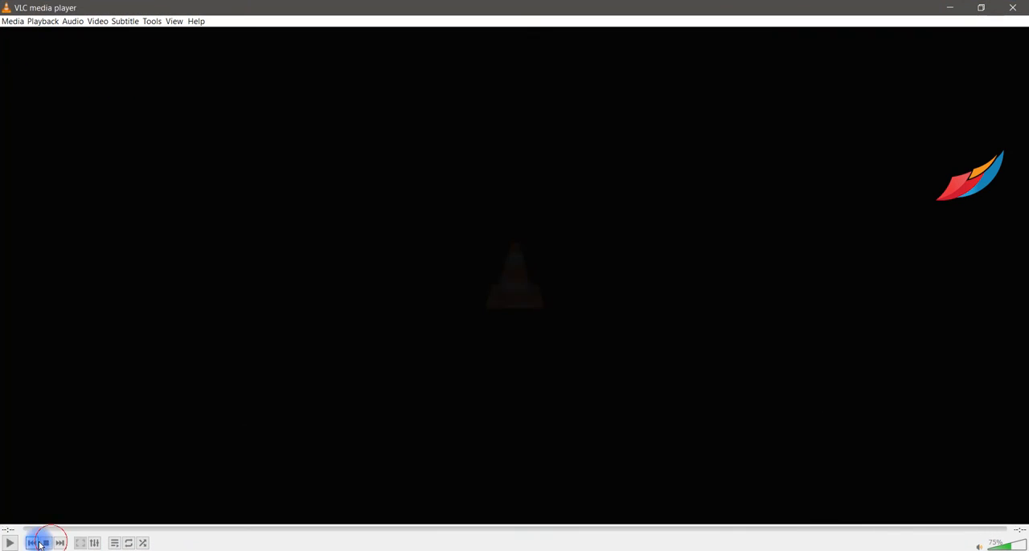
{"action": "left_click", "coordinate": [10, 543]}
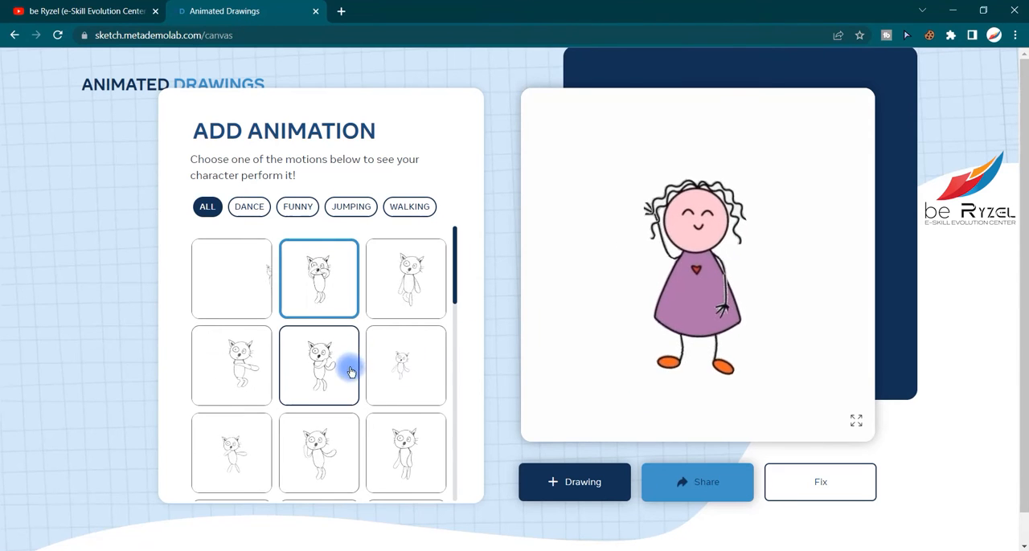
Try three other motions from the full motion list on the girl in the purple dress
{"action": "left_click", "coordinate": [329, 374]}
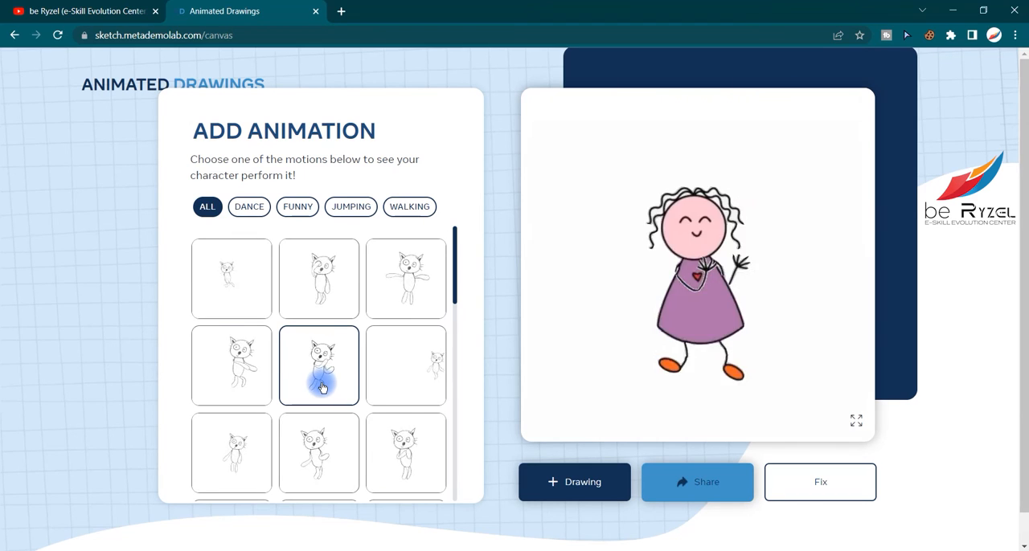
{"action": "scroll", "coordinate": [321, 388], "scroll_direction": "down", "scroll_amount": 2}
{"action": "left_click", "coordinate": [333, 350]}
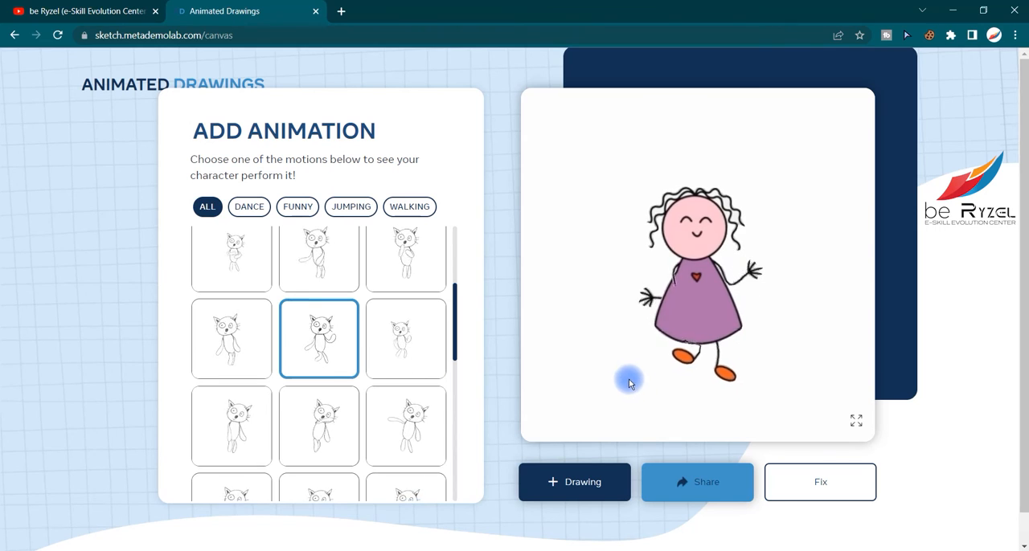
{"action": "left_click", "coordinate": [338, 418]}
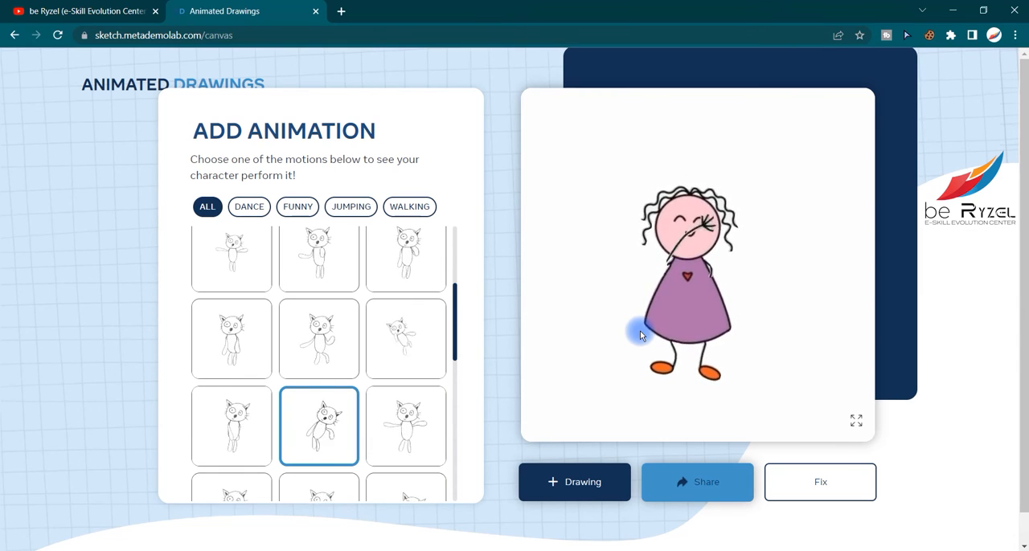
Start a new drawing, upload 43b5fee4357b50a128924c8b884e7b36--stick-figures-clipart.jpg, and agree to its research use
{"action": "left_click", "coordinate": [605, 487]}
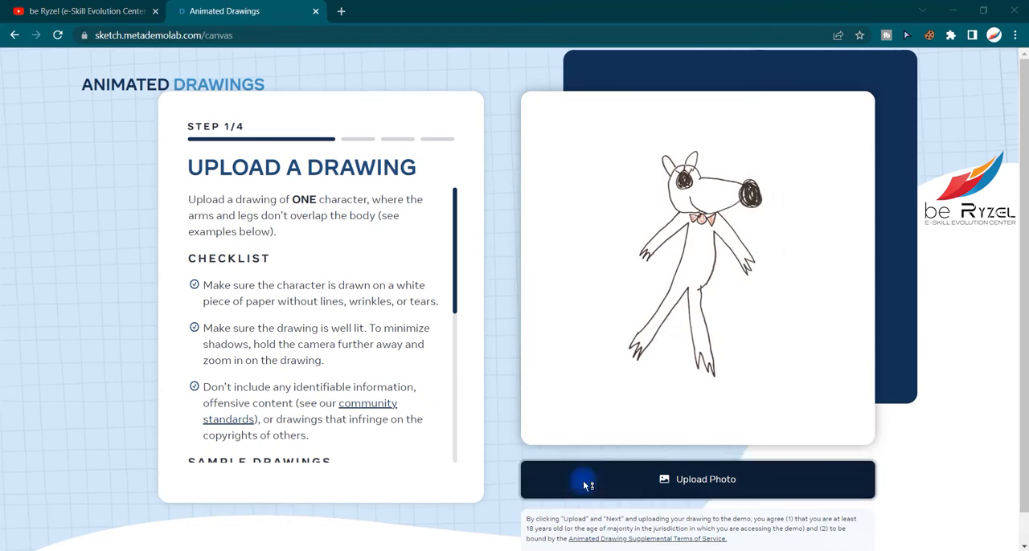
{"action": "left_click", "coordinate": [583, 480]}
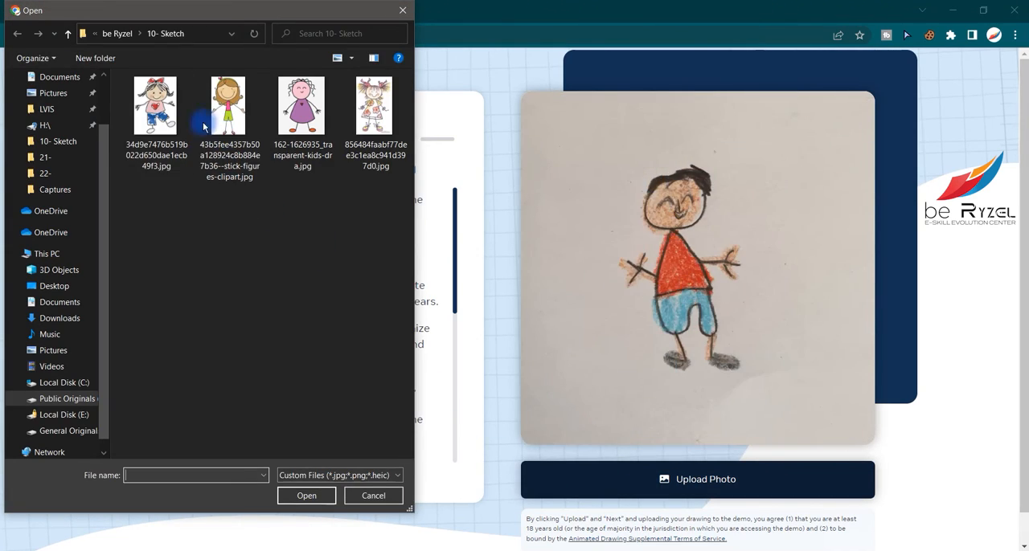
{"action": "double_click", "coordinate": [204, 121]}
{"action": "left_click", "coordinate": [726, 480]}
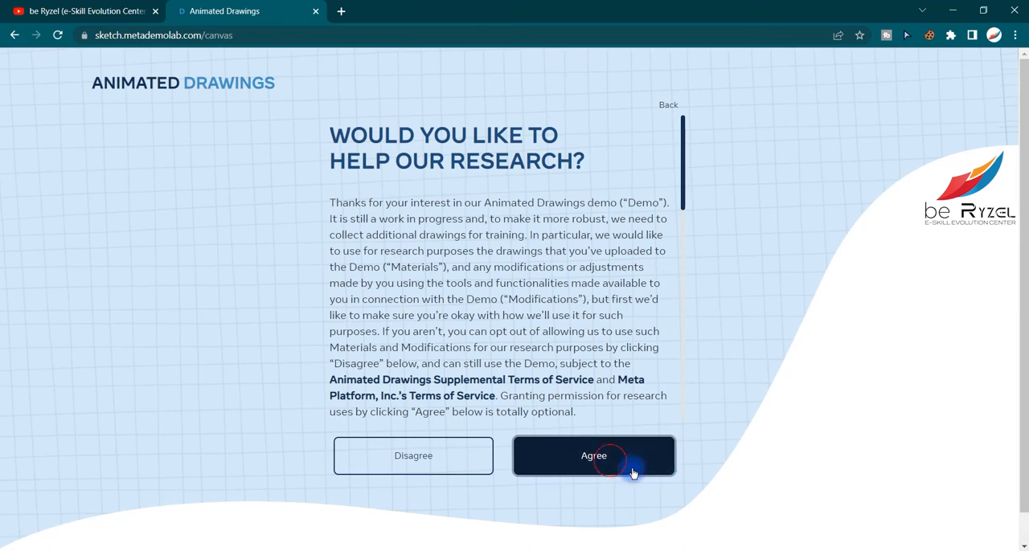
{"action": "left_click", "coordinate": [631, 472]}
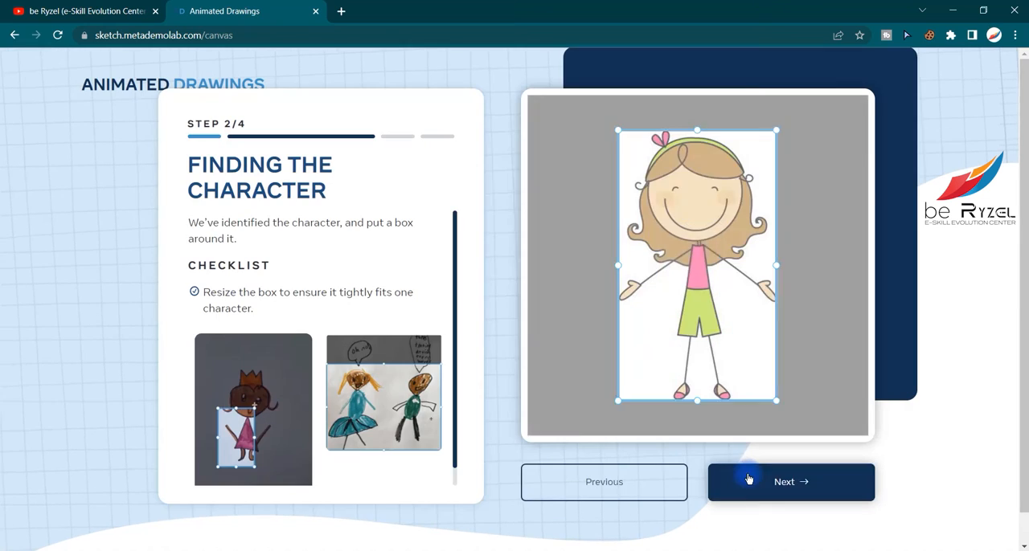
Widen the bounding box on both sides so it fully encloses the brown-haired girl's hands, and accept it
{"action": "left_click_drag", "start_coordinate": [777, 265], "coordinate": [779, 265]}
{"action": "left_click_drag", "start_coordinate": [627, 269], "coordinate": [615, 265]}
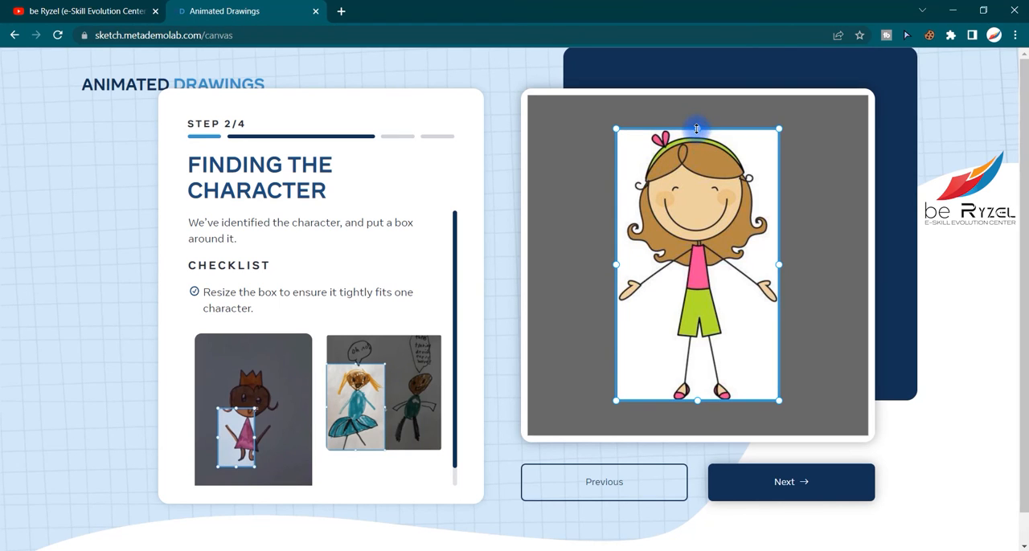
{"action": "left_click", "coordinate": [833, 478]}
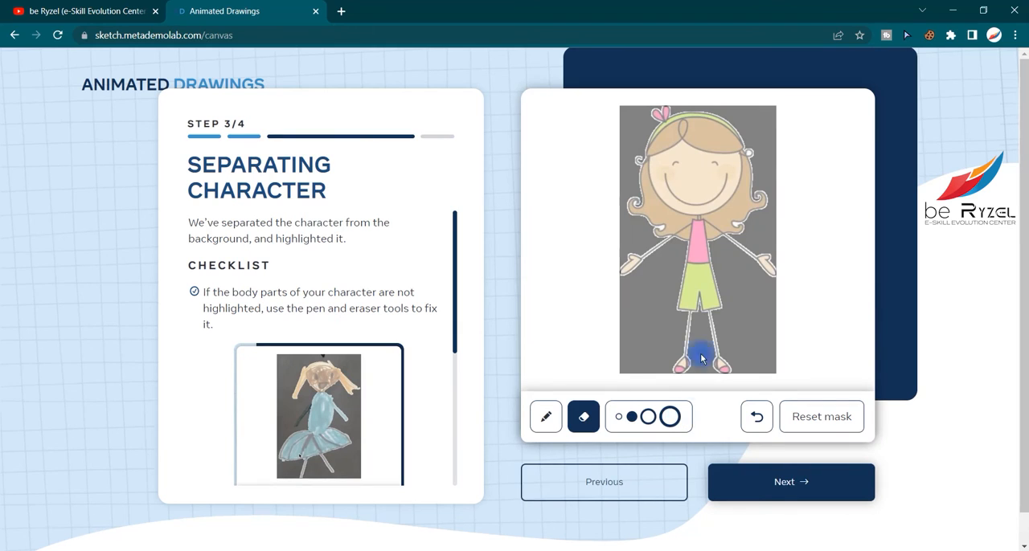
Accept the separated character mask, move the left shoulder joint inward onto the girl's body, and accept the joints
{"action": "left_click", "coordinate": [812, 477]}
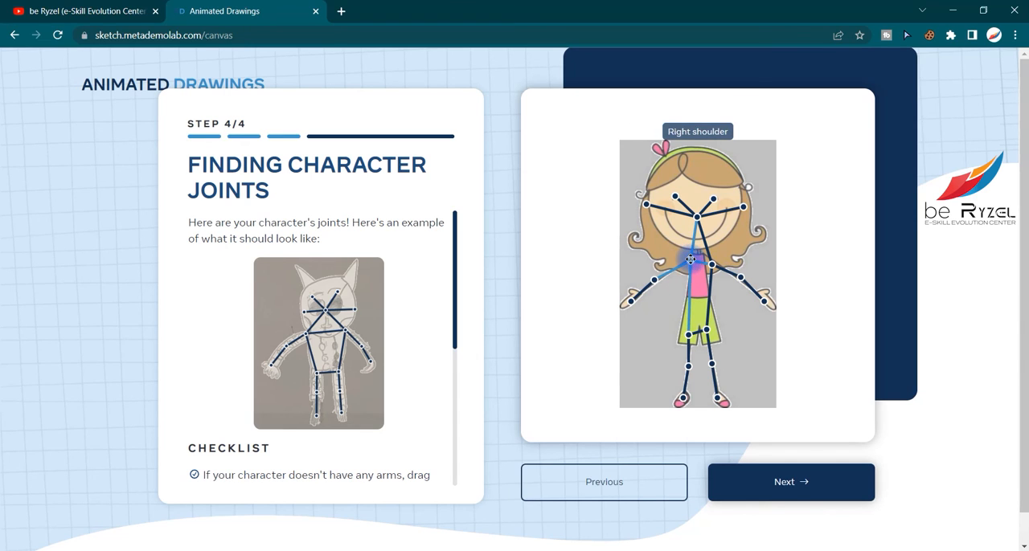
{"action": "left_click_drag", "start_coordinate": [712, 264], "coordinate": [705, 261]}
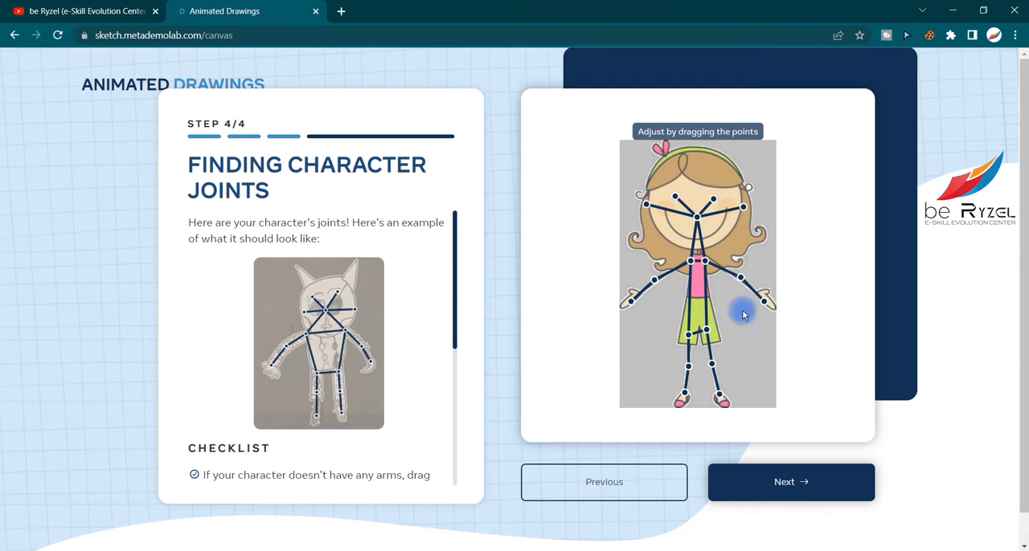
{"action": "left_click", "coordinate": [757, 488]}
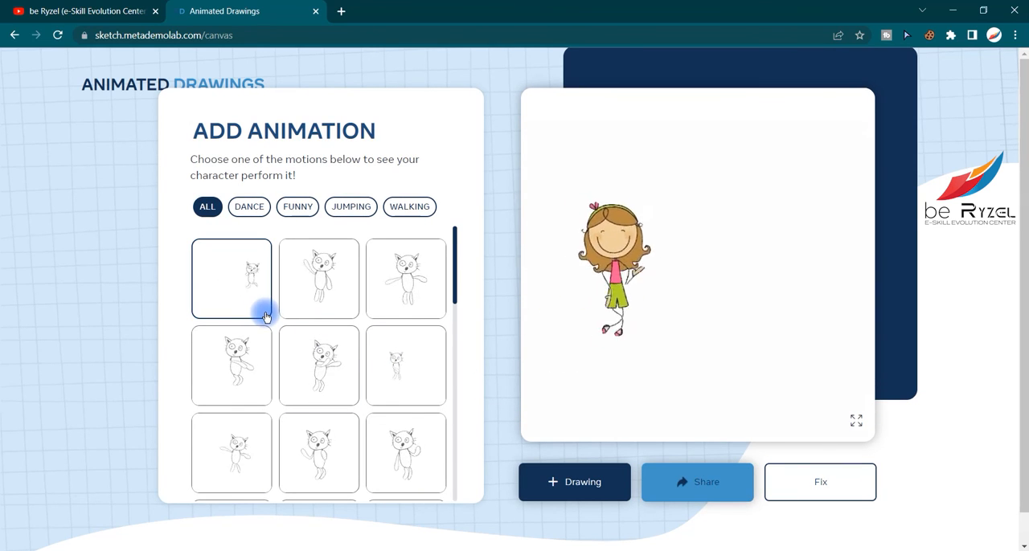
Preview the brown-haired girl's current animation in full screen, and apply the waving motion to her
{"action": "left_click", "coordinate": [855, 421]}
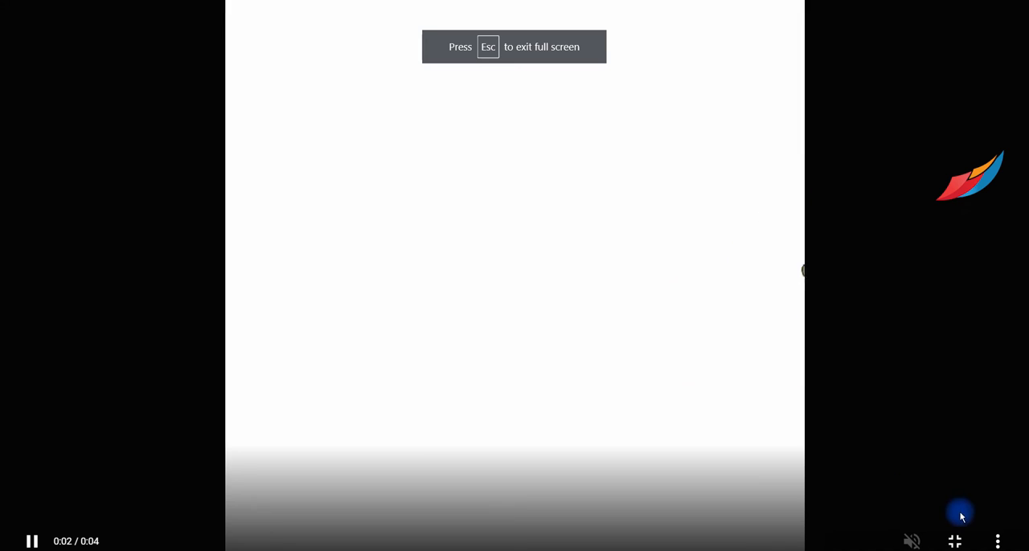
{"action": "key", "text": "Escape"}
{"action": "left_click", "coordinate": [352, 278]}
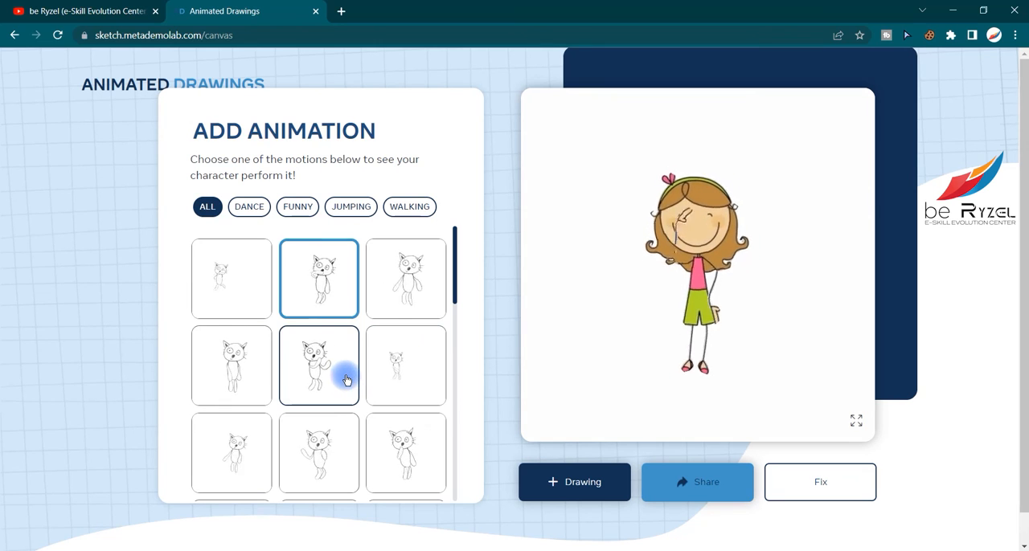
Apply a different motion from farther down the full motion list to the brown-haired girl
{"action": "scroll", "coordinate": [322, 386], "scroll_direction": "down", "scroll_amount": 1}
{"action": "scroll", "coordinate": [315, 391], "scroll_direction": "down", "scroll_amount": 5}
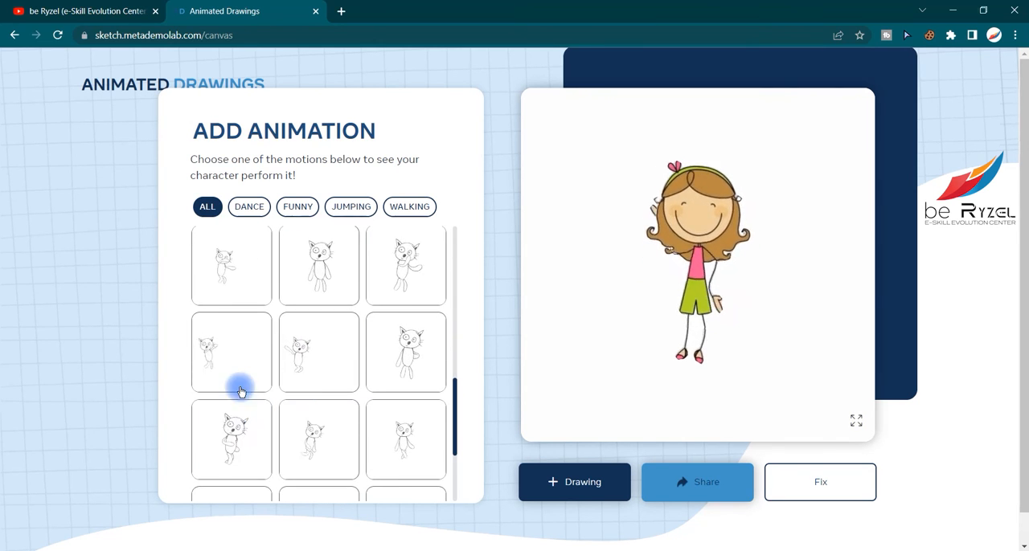
{"action": "left_click", "coordinate": [231, 427]}
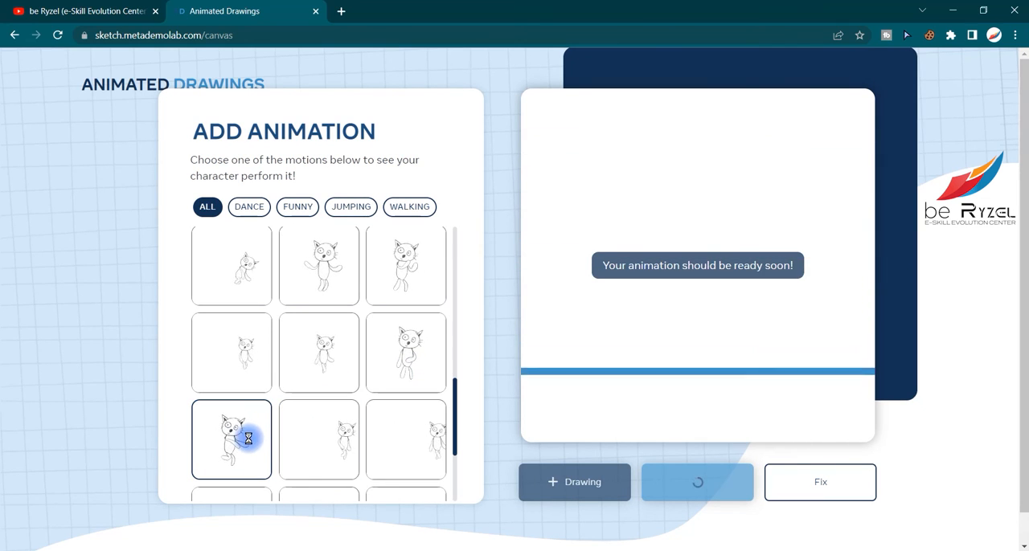